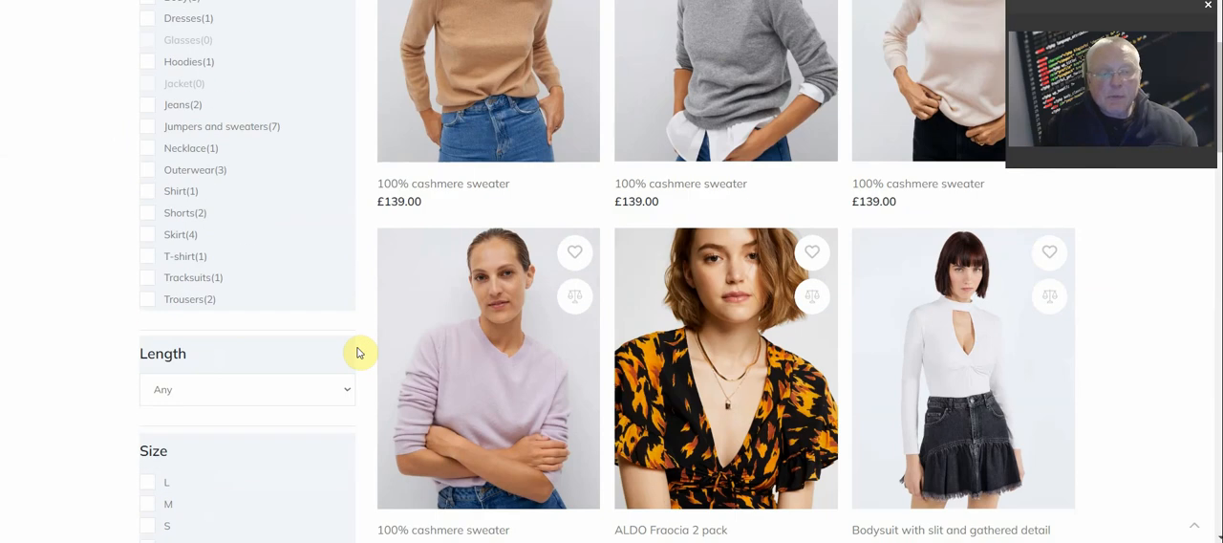
Open the lilac 100% cashmere sweater's product page and examine its color choices, size choices and customer reviews
{"action": "left_click", "coordinate": [583, 362]}
{"action": "scroll", "coordinate": [578, 364], "scroll_direction": "down", "scroll_amount": 4}
{"action": "scroll", "coordinate": [580, 364], "scroll_direction": "down", "scroll_amount": 3}
{"action": "scroll", "coordinate": [580, 364], "scroll_direction": "up", "scroll_amount": 6}
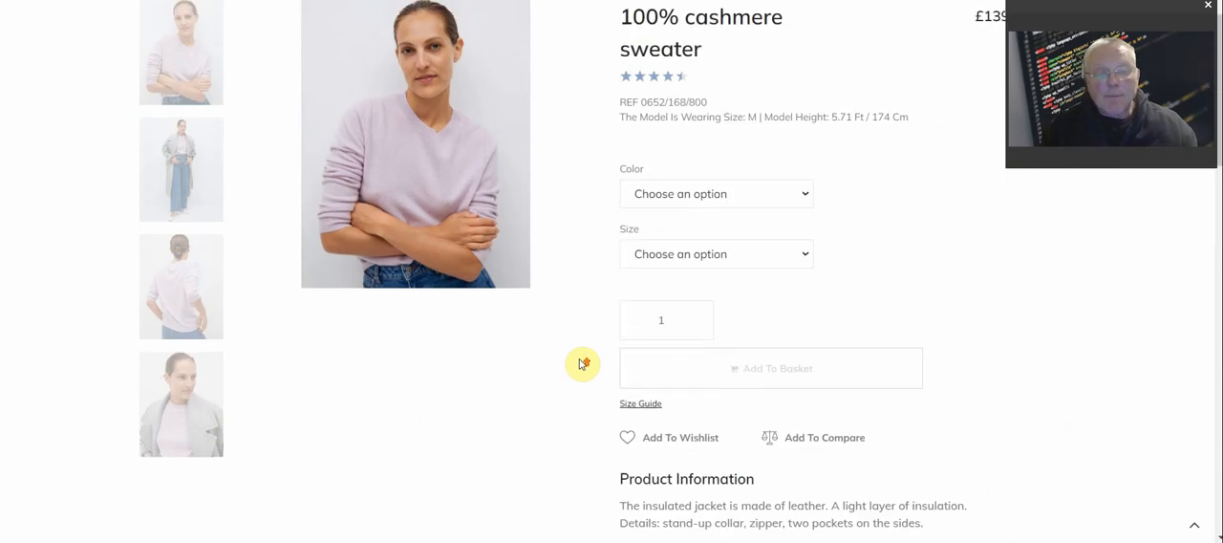
{"action": "left_click", "coordinate": [697, 360]}
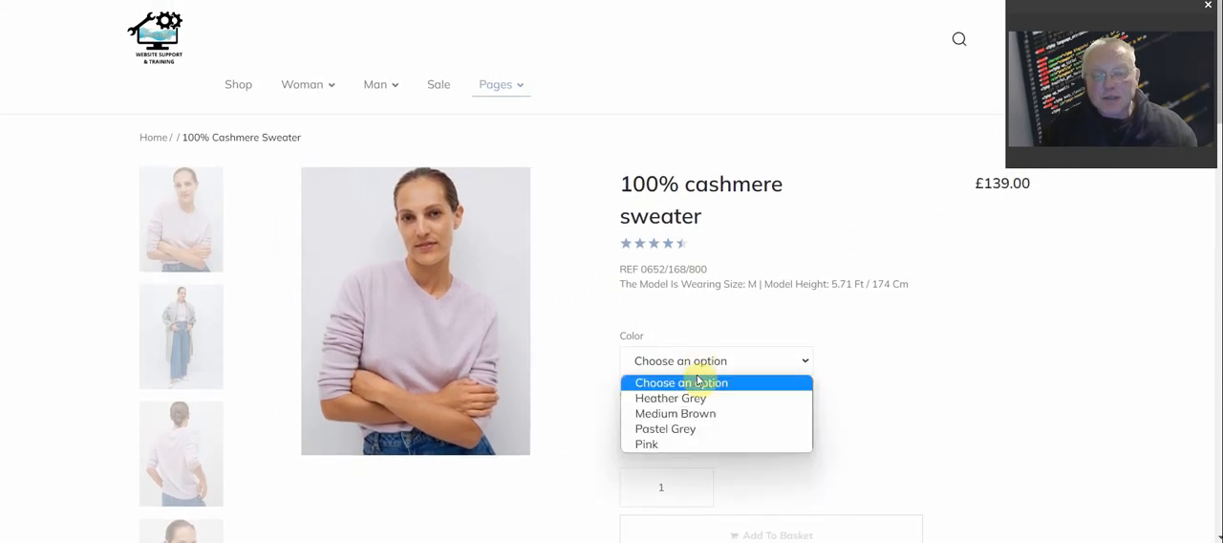
{"action": "left_click", "coordinate": [948, 357]}
{"action": "left_click", "coordinate": [697, 426]}
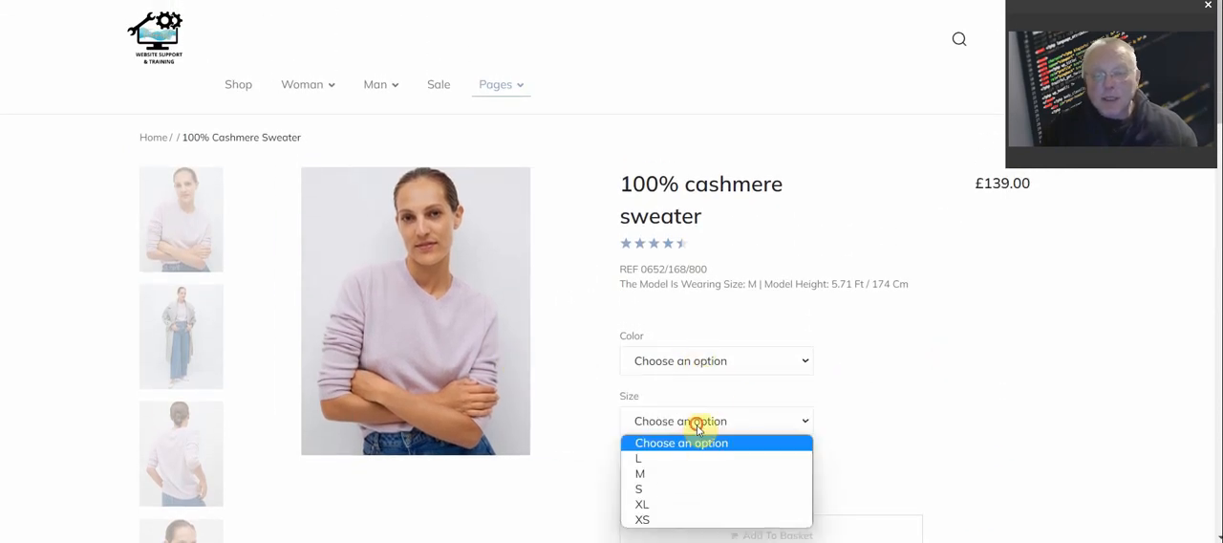
{"action": "scroll", "coordinate": [698, 427], "scroll_direction": "down", "scroll_amount": 5}
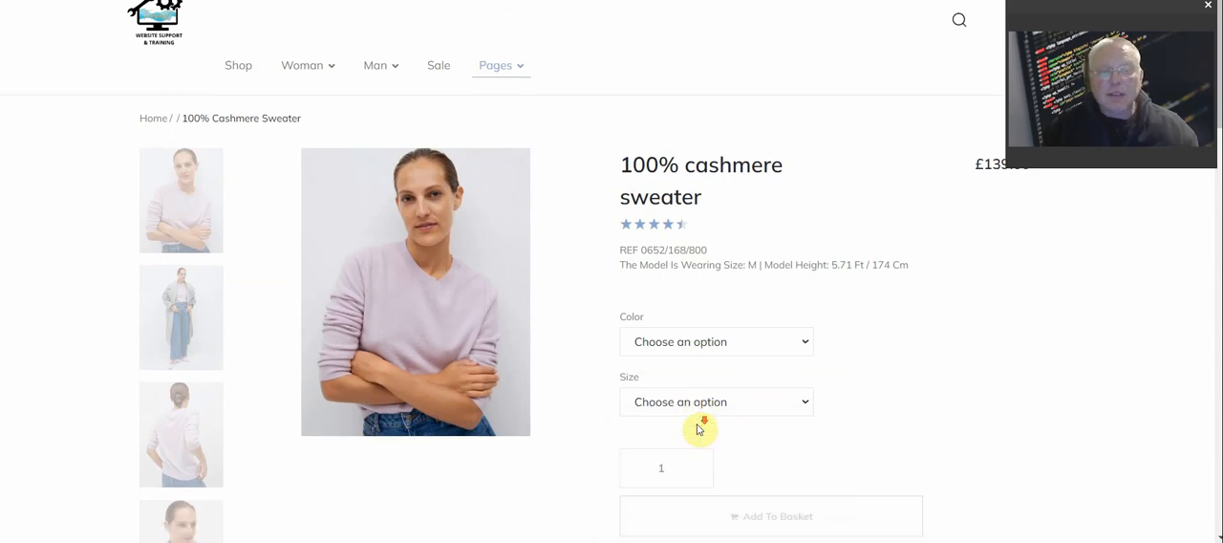
{"action": "scroll", "coordinate": [698, 425], "scroll_direction": "up", "scroll_amount": 5}
{"action": "scroll", "coordinate": [697, 424], "scroll_direction": "down", "scroll_amount": 10}
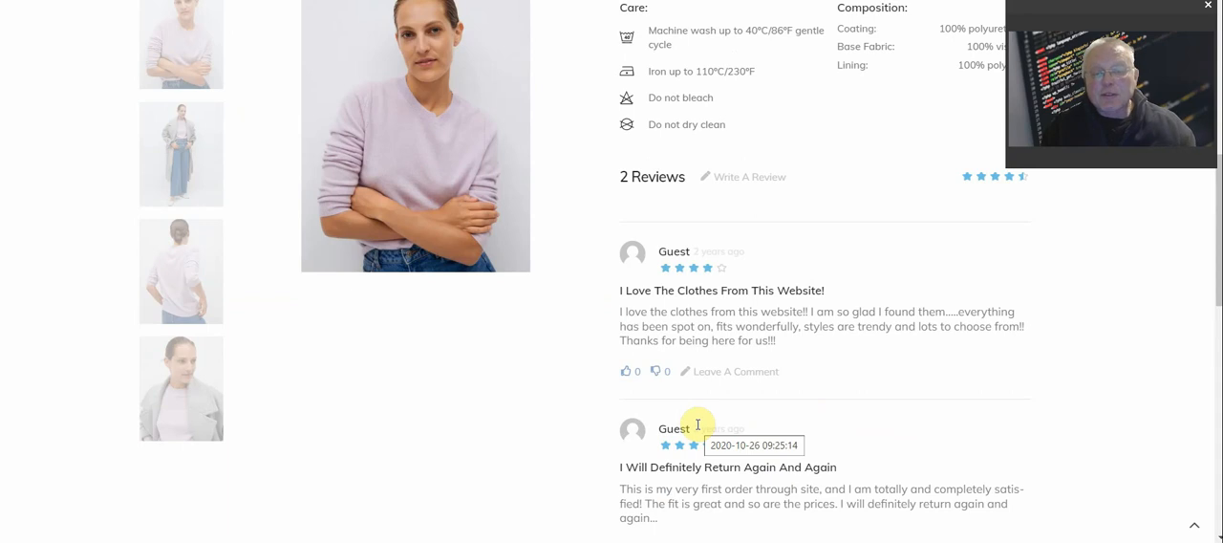
{"action": "scroll", "coordinate": [698, 425], "scroll_direction": "up", "scroll_amount": 10}
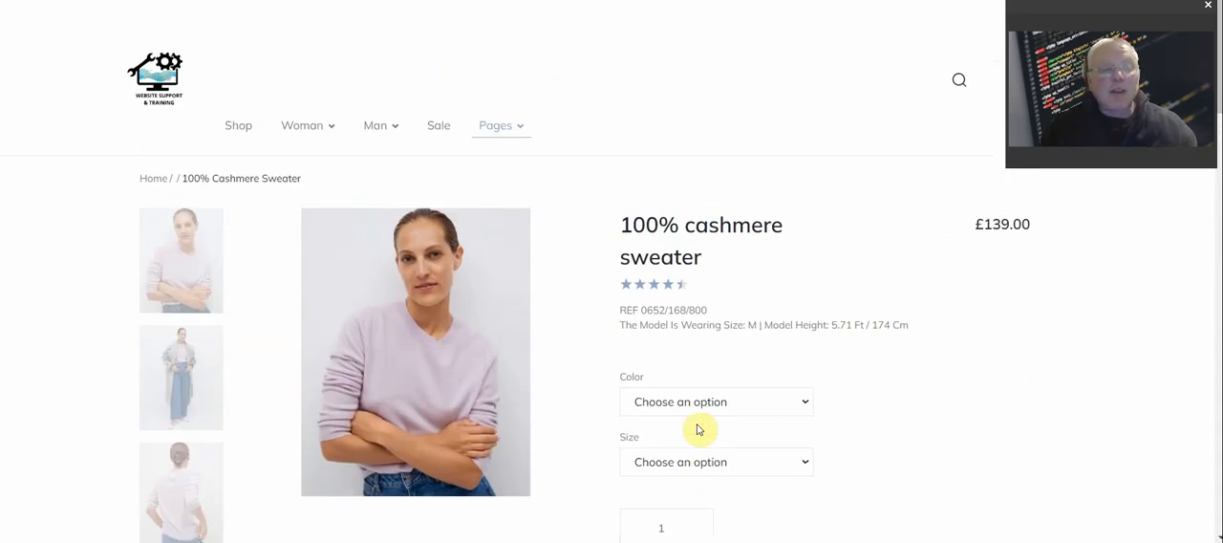
Return to the shop page and look through its product listing and filters
{"action": "left_click", "coordinate": [234, 126]}
{"action": "scroll", "coordinate": [514, 245], "scroll_direction": "down", "scroll_amount": 4}
{"action": "scroll", "coordinate": [515, 245], "scroll_direction": "down", "scroll_amount": 3}
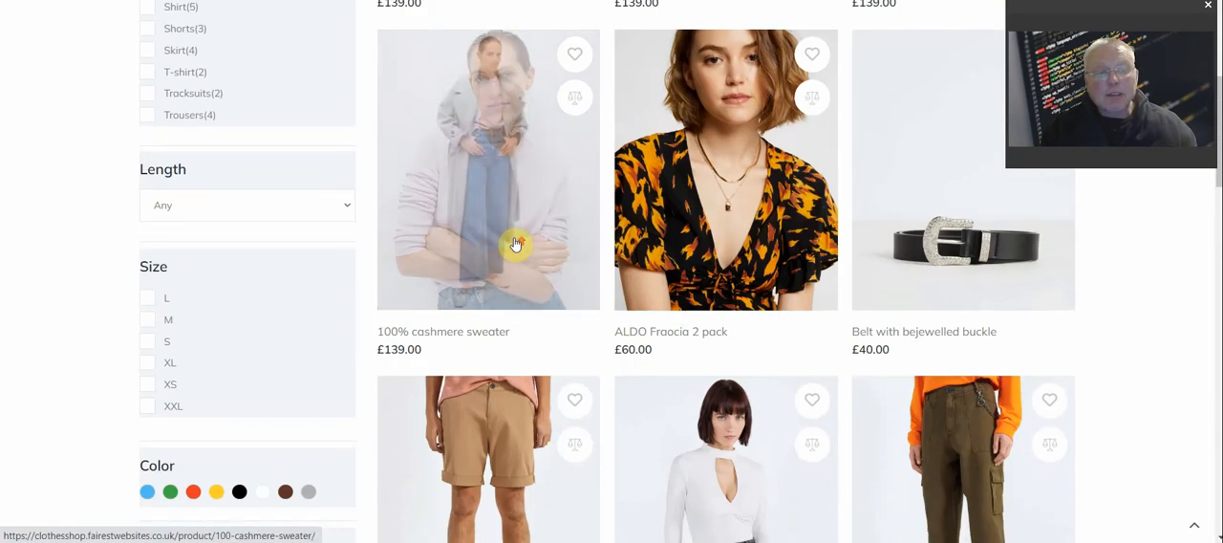
{"action": "scroll", "coordinate": [514, 245], "scroll_direction": "up", "scroll_amount": 5}
{"action": "scroll", "coordinate": [514, 243], "scroll_direction": "up", "scroll_amount": 2}
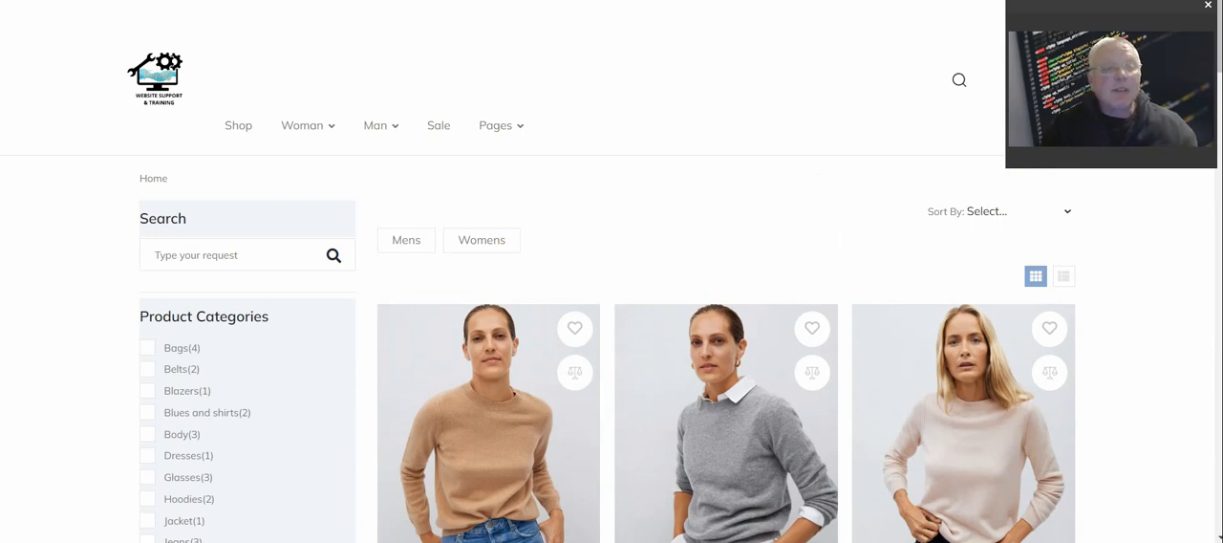
Switch to the site's WordPress dashboard and open the page for adding new plugins
{"action": "mouse_move", "coordinate": [69, 1]}
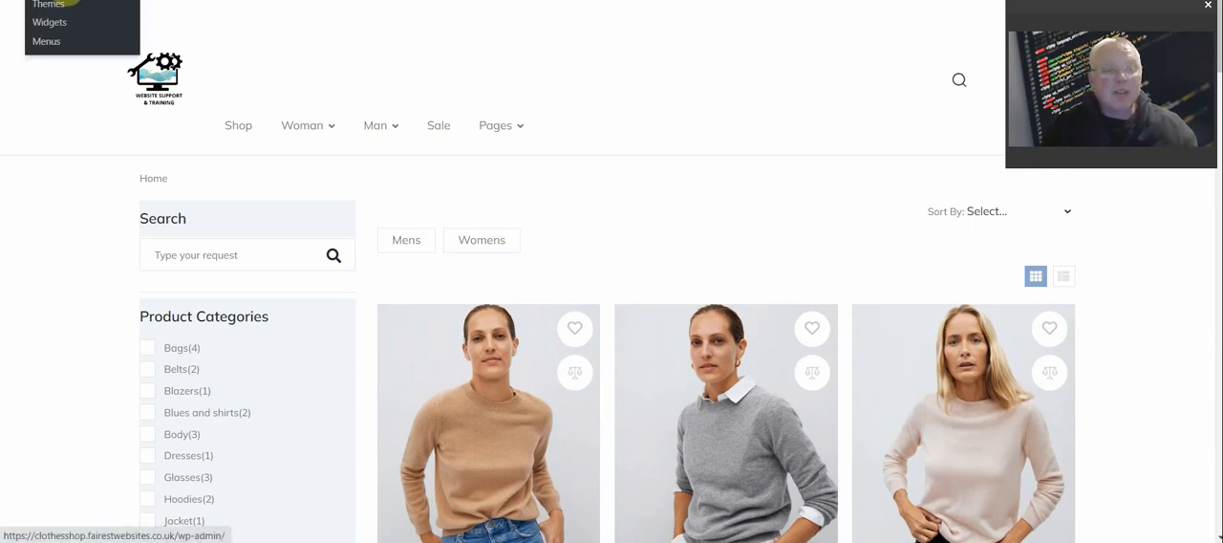
{"action": "left_click", "coordinate": [70, 2]}
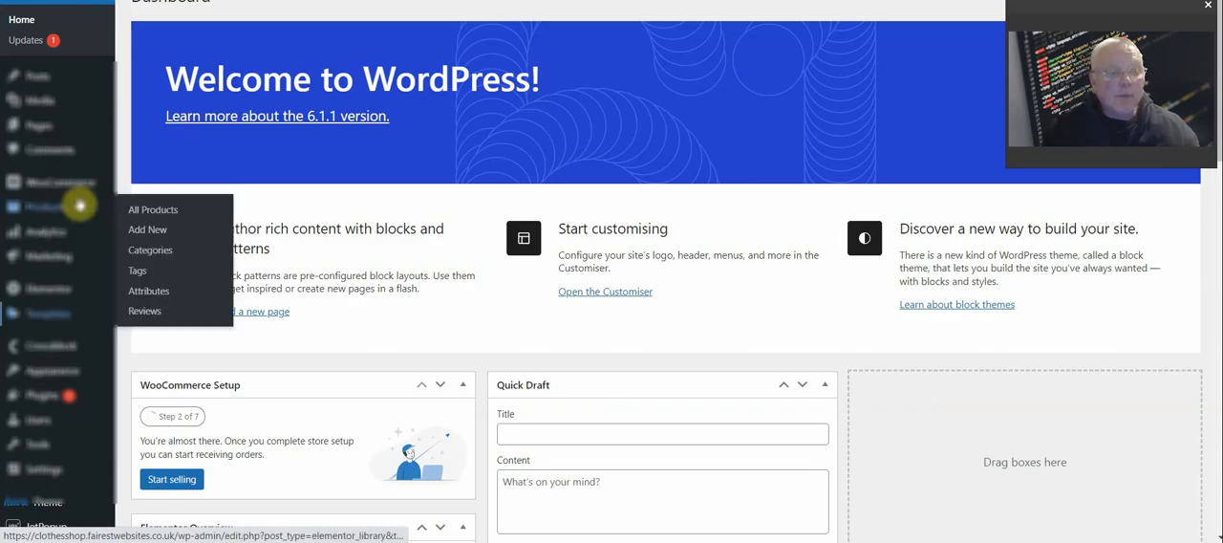
{"action": "mouse_move", "coordinate": [43, 394]}
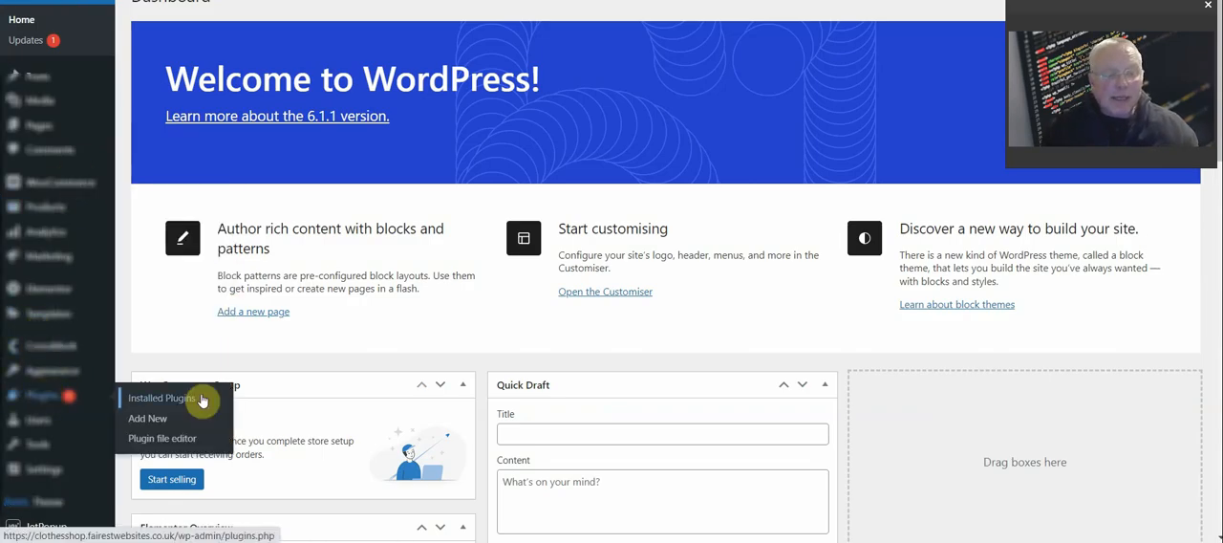
{"action": "left_click", "coordinate": [175, 419]}
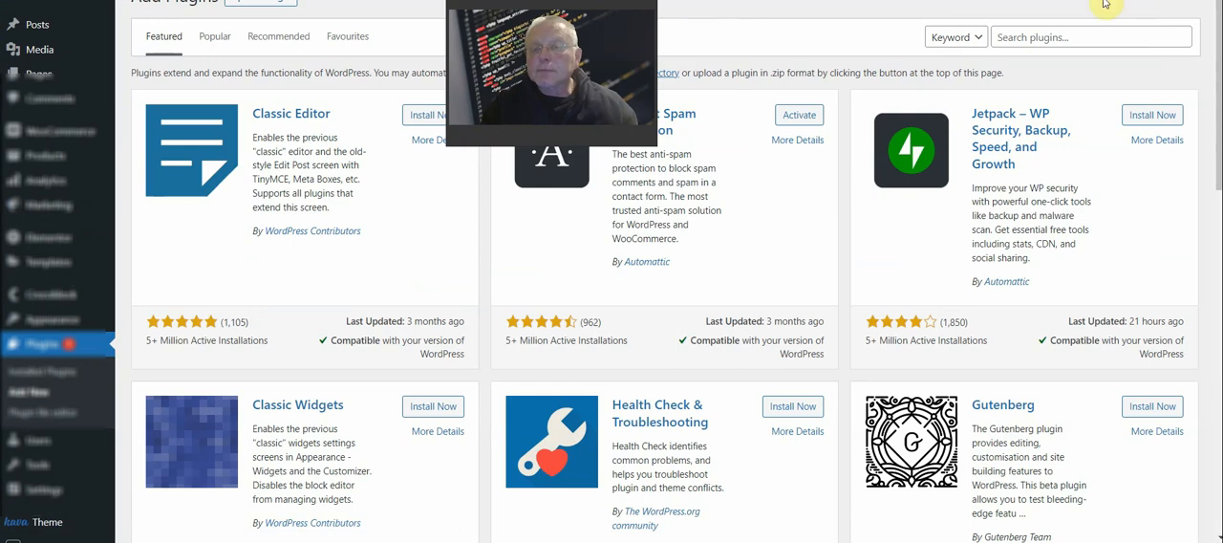
Search the plugin directory for "google", then install and activate Site Kit by Google
{"action": "left_click", "coordinate": [1052, 36]}
{"action": "type", "text": "google"}
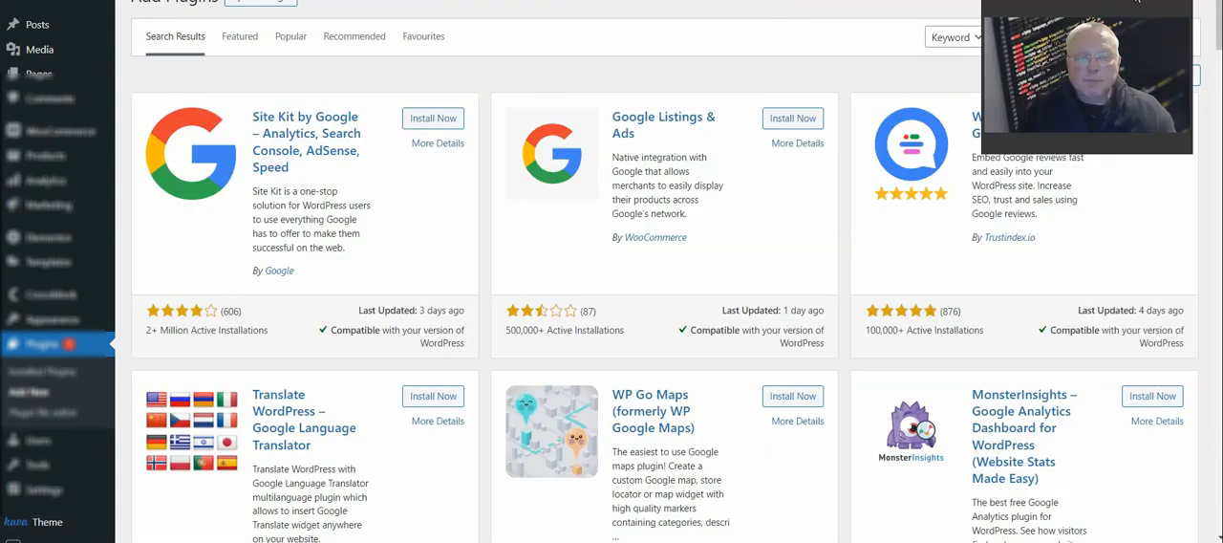
{"action": "left_click", "coordinate": [424, 122]}
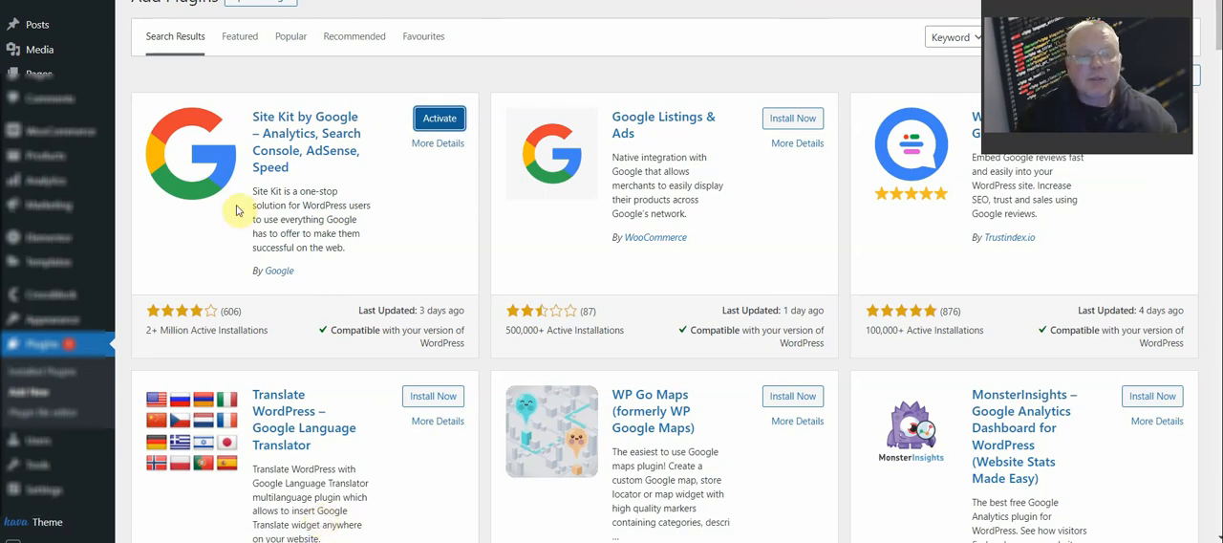
{"action": "left_click", "coordinate": [442, 123]}
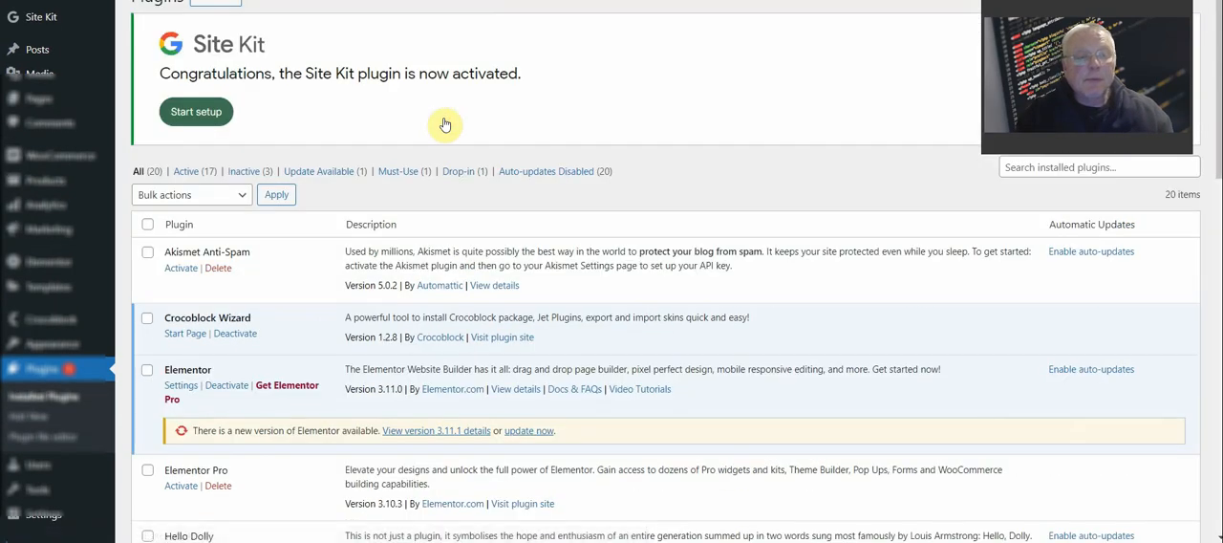
Start the Site Kit setup with Google Analytics included, and sign in with the Google account, granting the requested access
{"action": "left_click", "coordinate": [223, 112]}
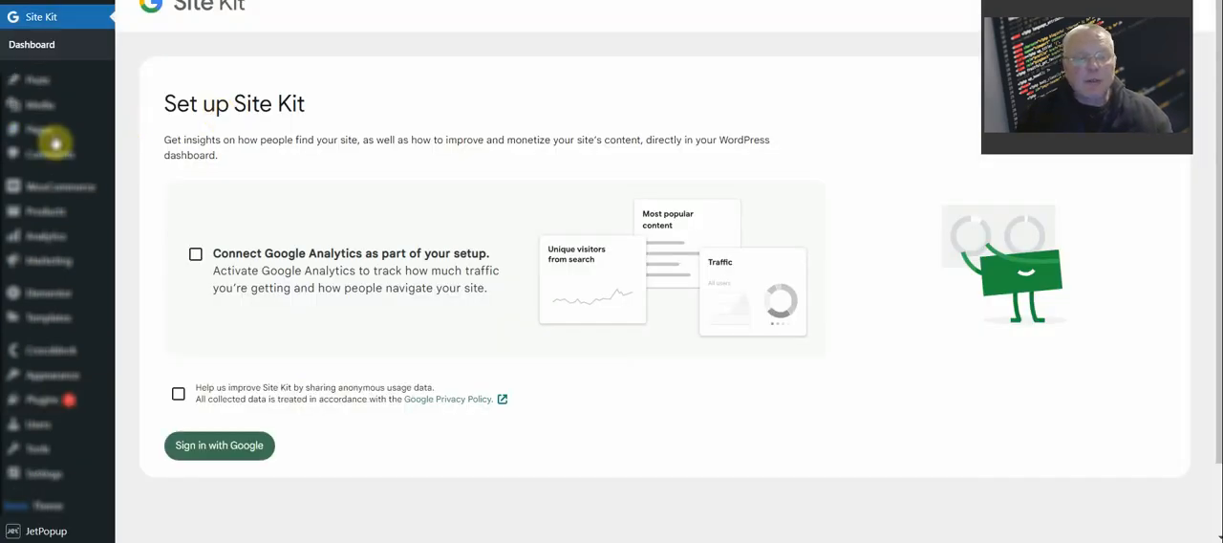
{"action": "left_click", "coordinate": [195, 253]}
{"action": "left_click", "coordinate": [220, 447]}
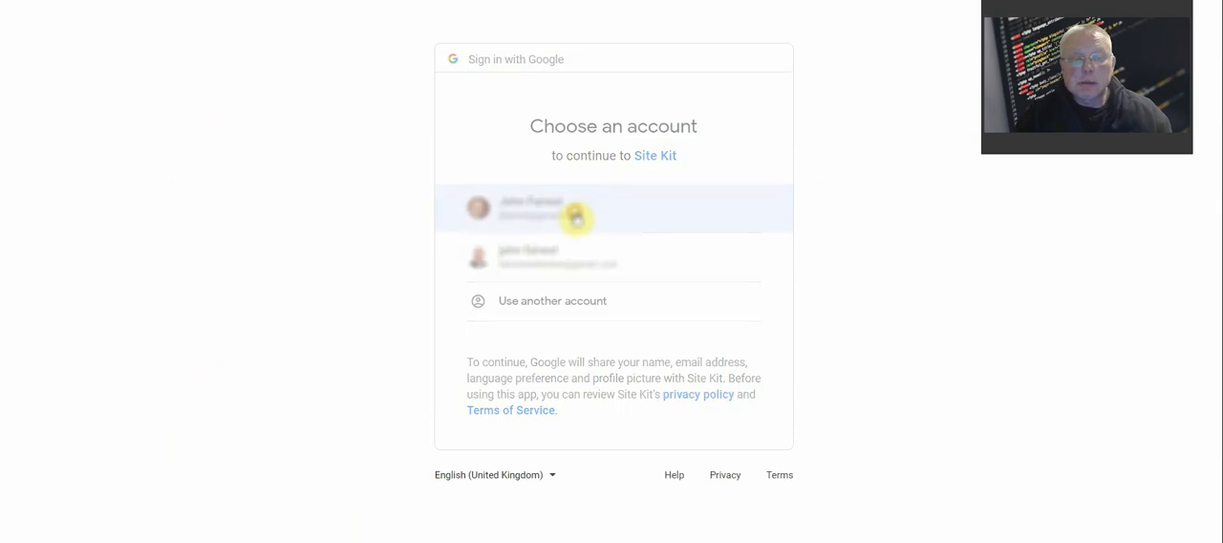
{"action": "left_click", "coordinate": [576, 217]}
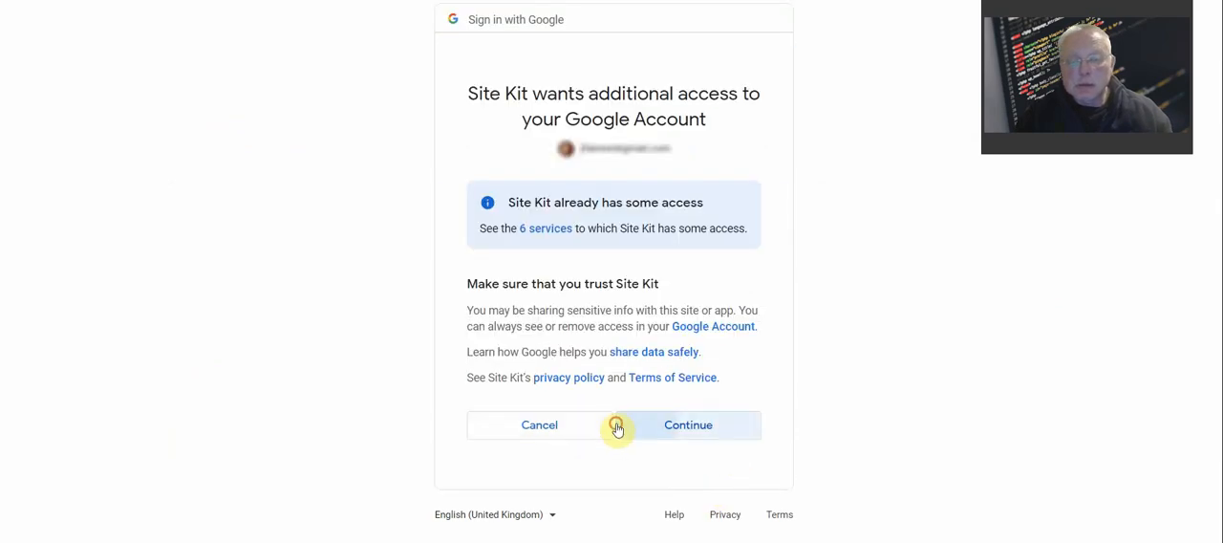
{"action": "left_click", "coordinate": [618, 426]}
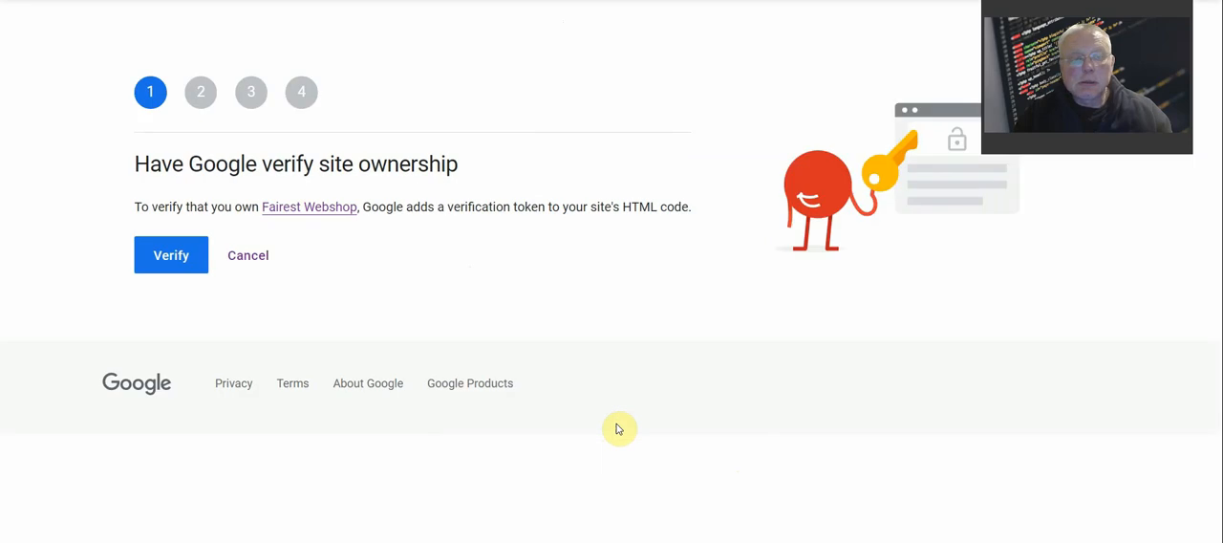
Verify ownership of the Fairest Webshop site with Google and allow metrics in the Site Kit dashboard
{"action": "left_click", "coordinate": [195, 270]}
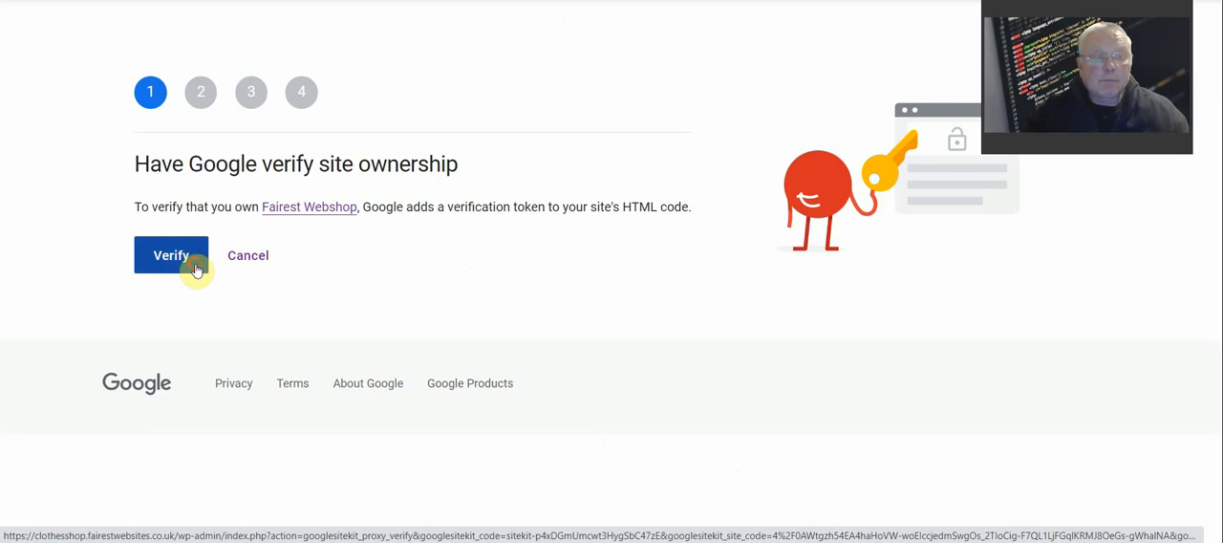
{"action": "left_click", "coordinate": [171, 256]}
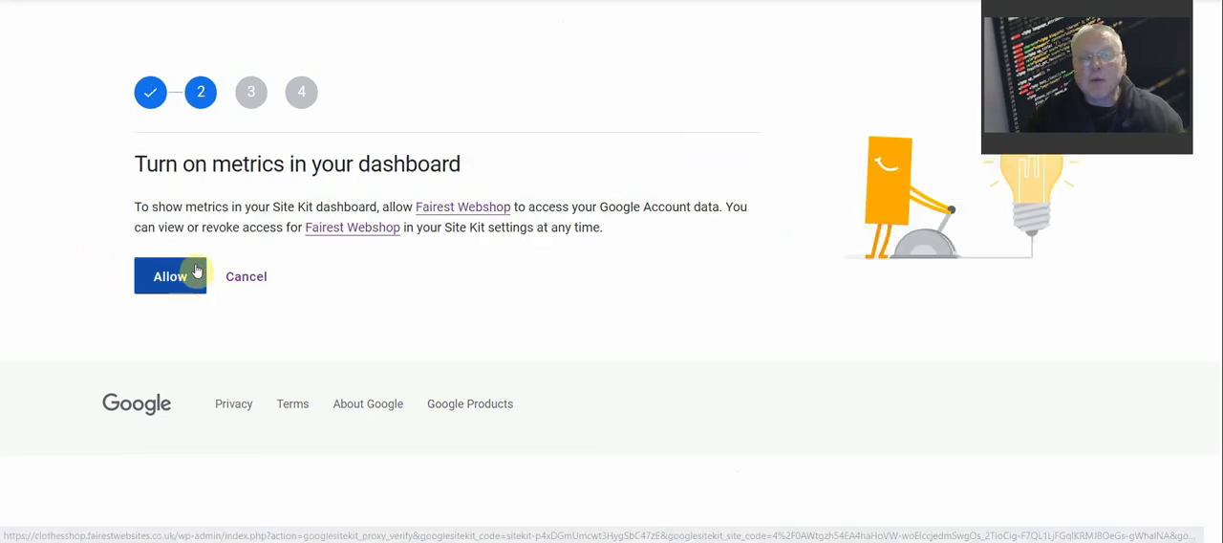
{"action": "left_click", "coordinate": [196, 271]}
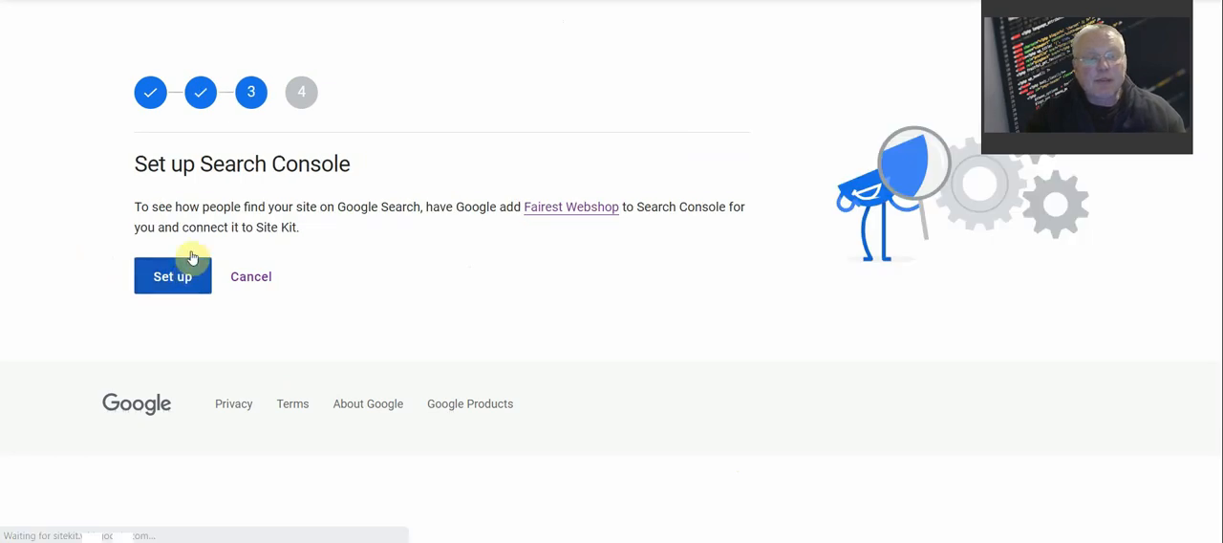
Set up Search Console for Fairest Webshop and complete the Google setup wizard
{"action": "left_click", "coordinate": [178, 286]}
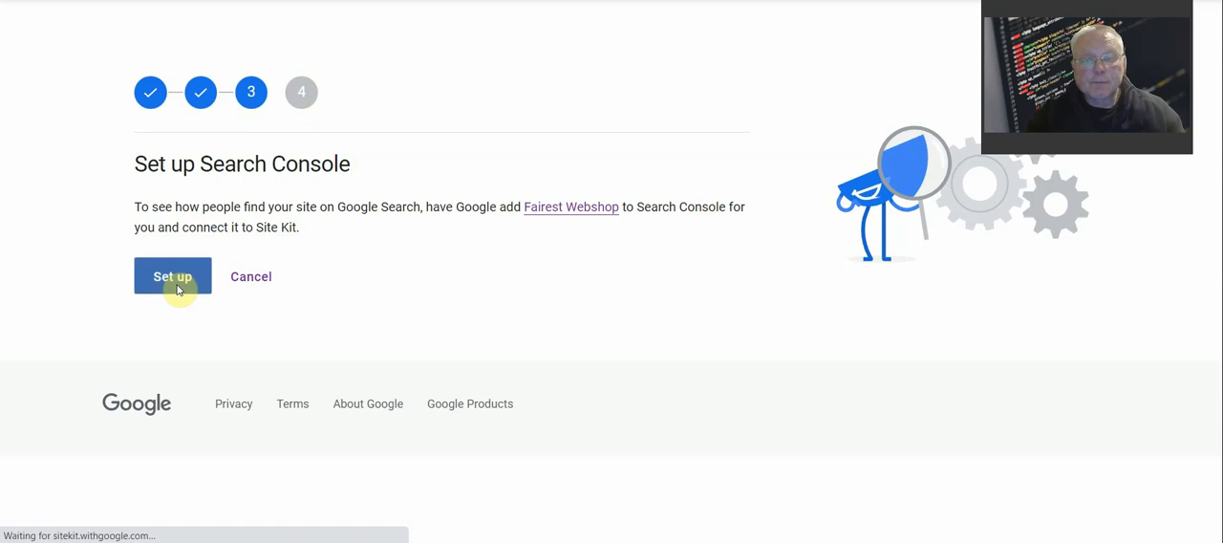
{"action": "left_click", "coordinate": [168, 279]}
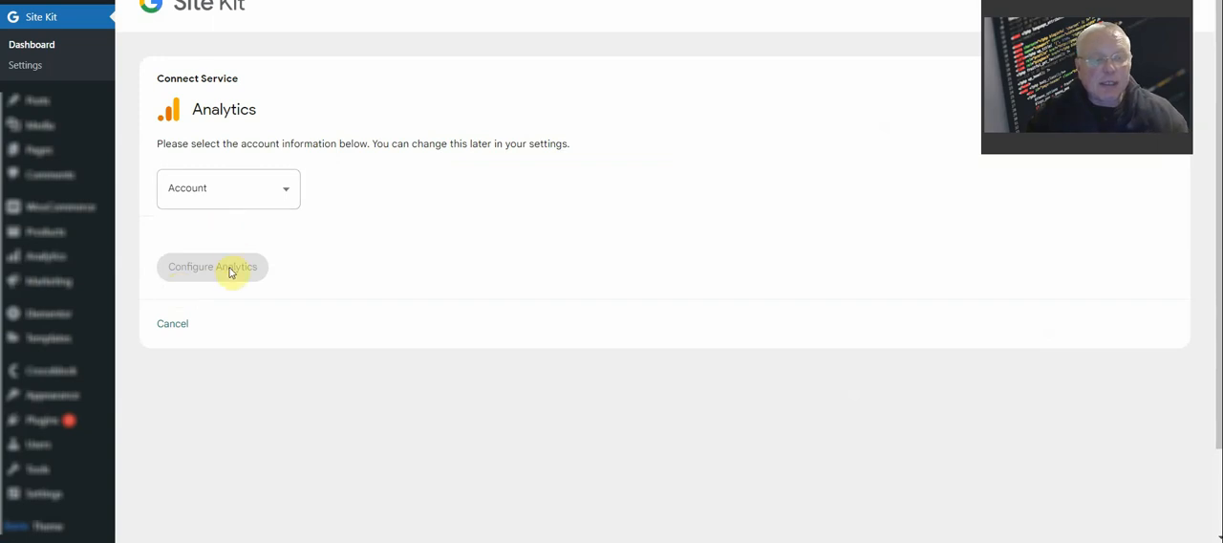
Create a new Analytics account with the pre-filled Fairest Webshop details and authorize Site Kit through the existing Google account
{"action": "left_click", "coordinate": [292, 190]}
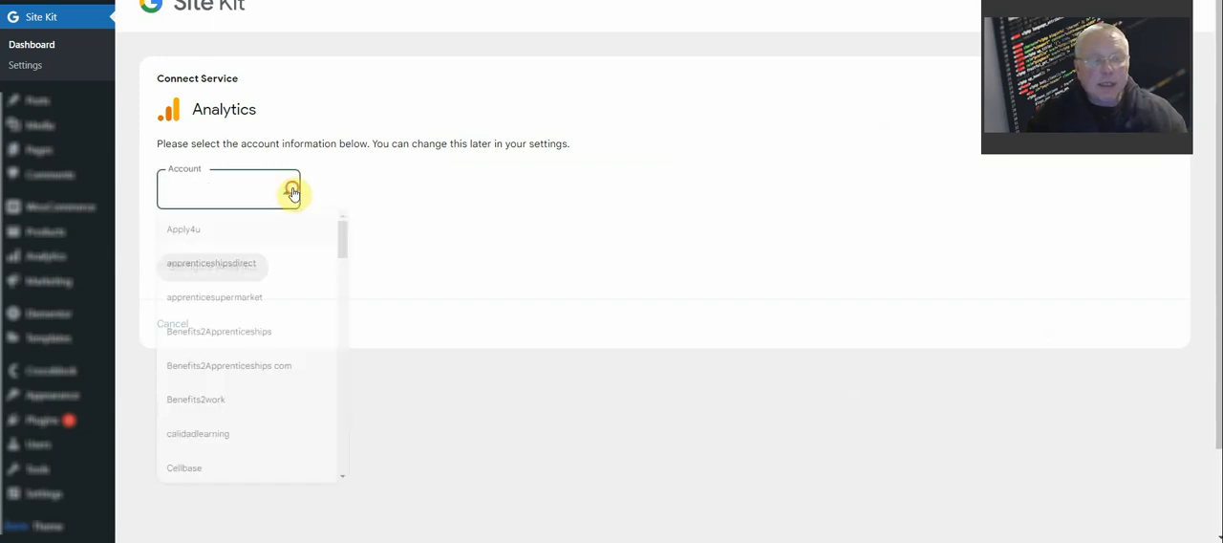
{"action": "left_click_drag", "start_coordinate": [373, 248], "coordinate": [381, 483]}
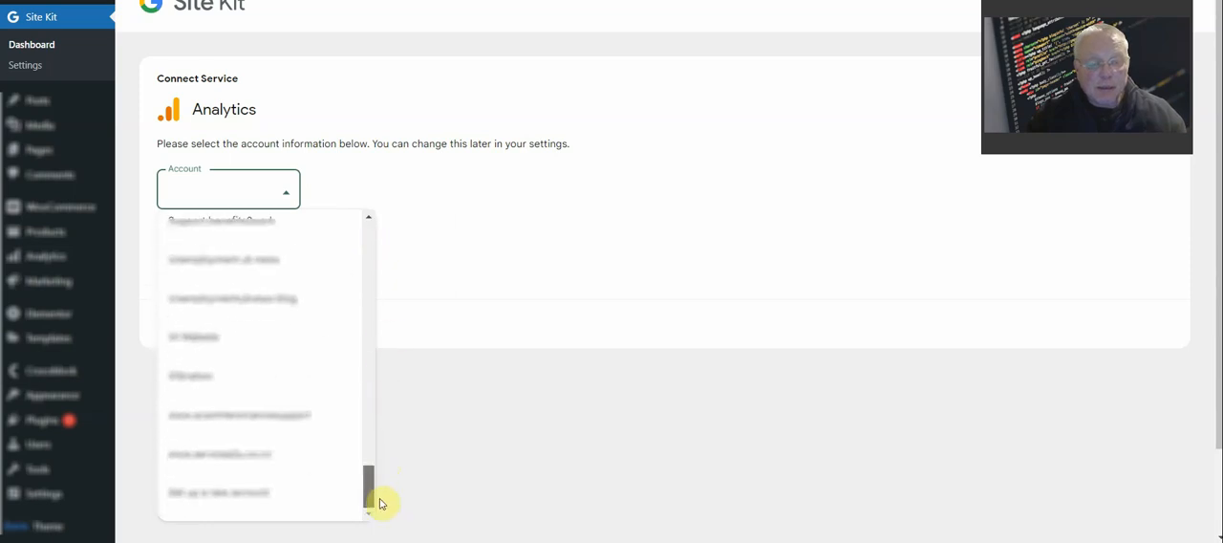
{"action": "left_click", "coordinate": [263, 504]}
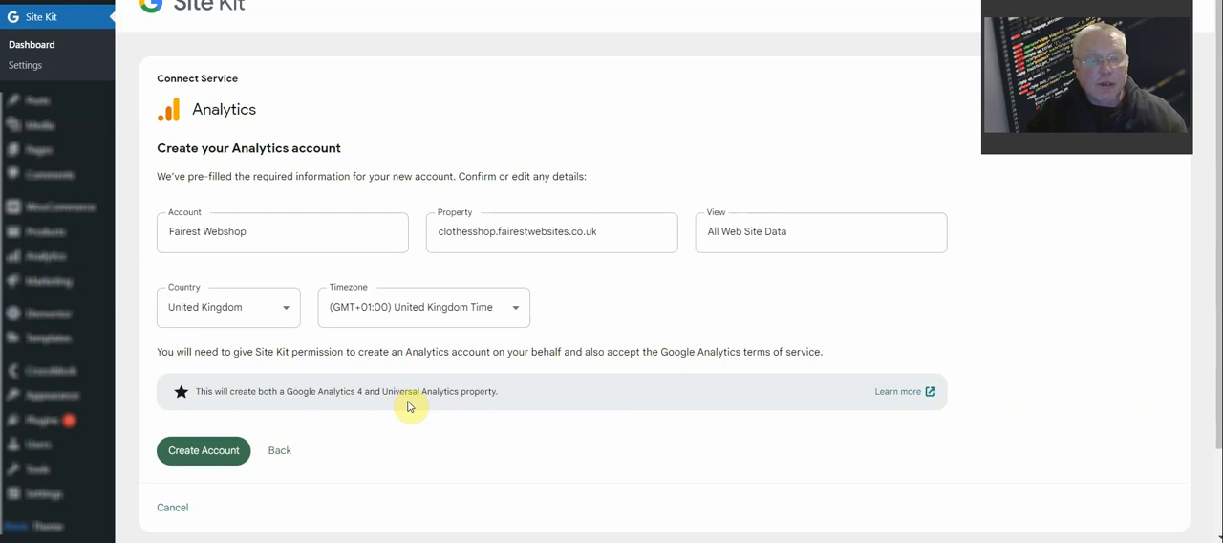
{"action": "left_click", "coordinate": [238, 449]}
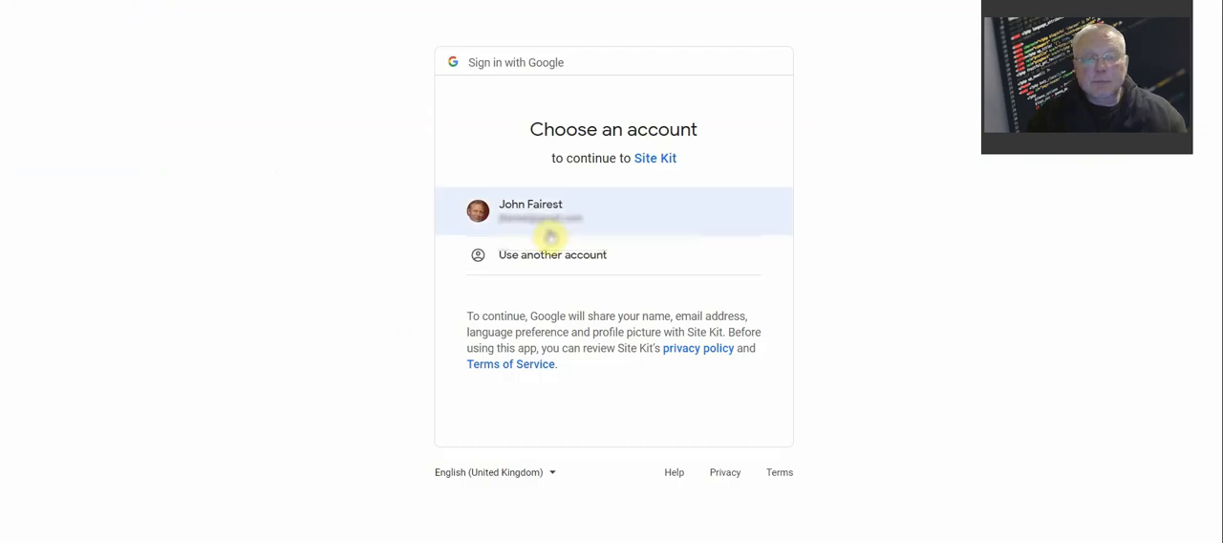
{"action": "left_click", "coordinate": [578, 206]}
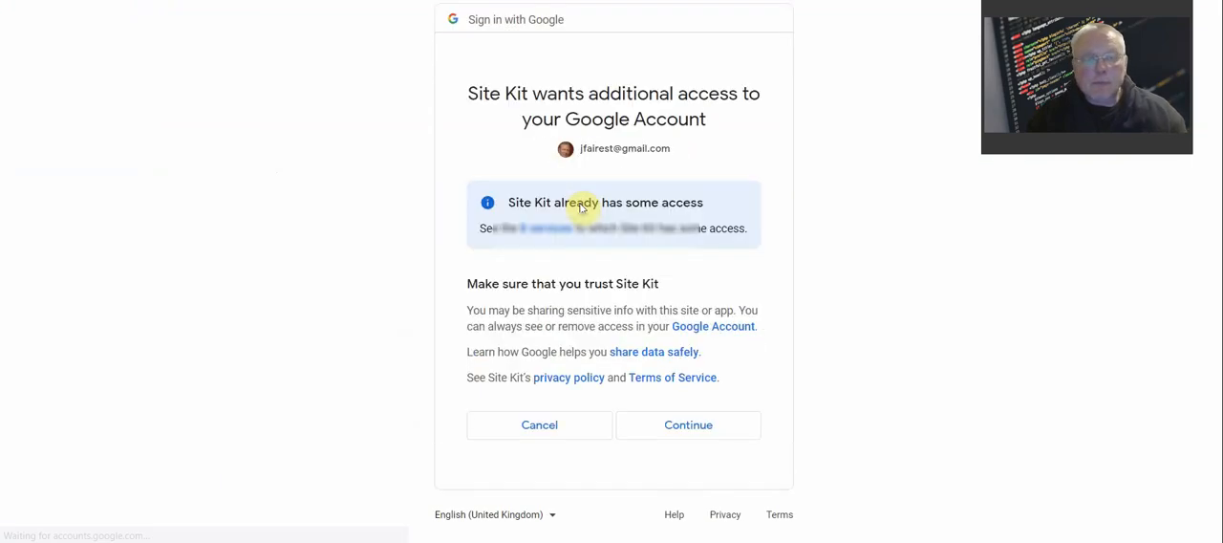
{"action": "left_click", "coordinate": [699, 434]}
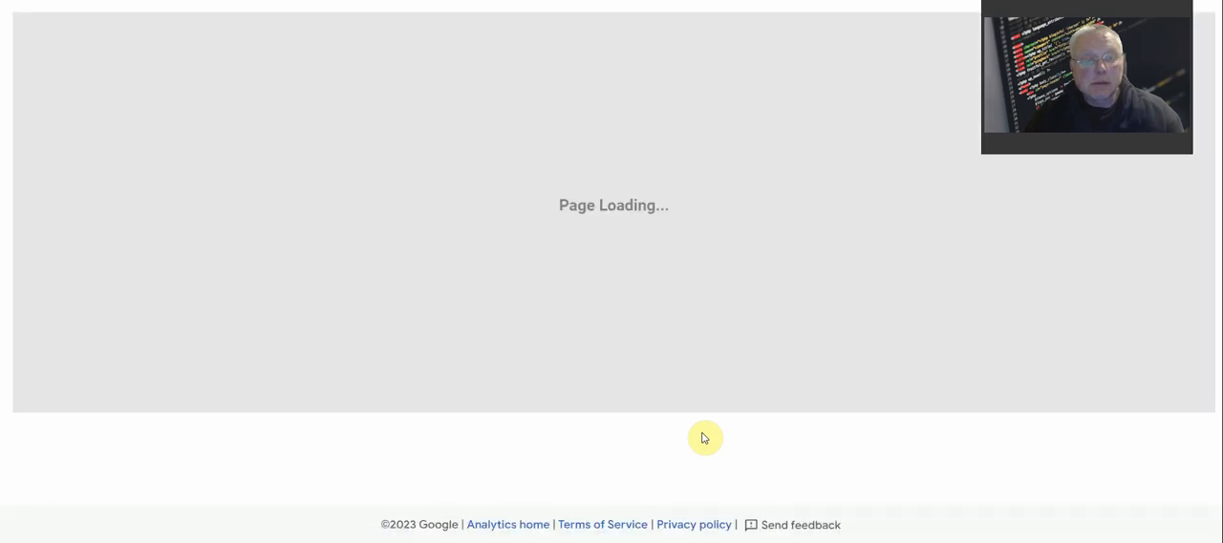
Accept the GDPR Data Processing Terms and the Google Analytics Terms of Service for the United Kingdom
{"action": "scroll", "coordinate": [704, 438], "scroll_direction": "down", "scroll_amount": 1}
{"action": "scroll", "coordinate": [704, 435], "scroll_direction": "down", "scroll_amount": 3}
{"action": "scroll", "coordinate": [704, 430], "scroll_direction": "up", "scroll_amount": 4}
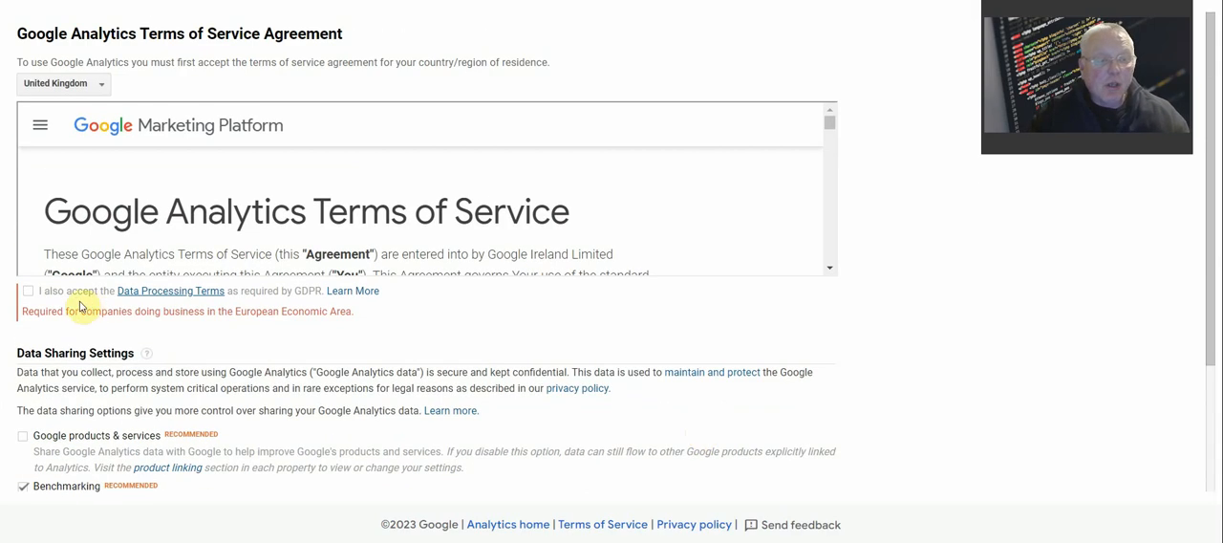
{"action": "left_click", "coordinate": [29, 292]}
{"action": "scroll", "coordinate": [524, 322], "scroll_direction": "down", "scroll_amount": 4}
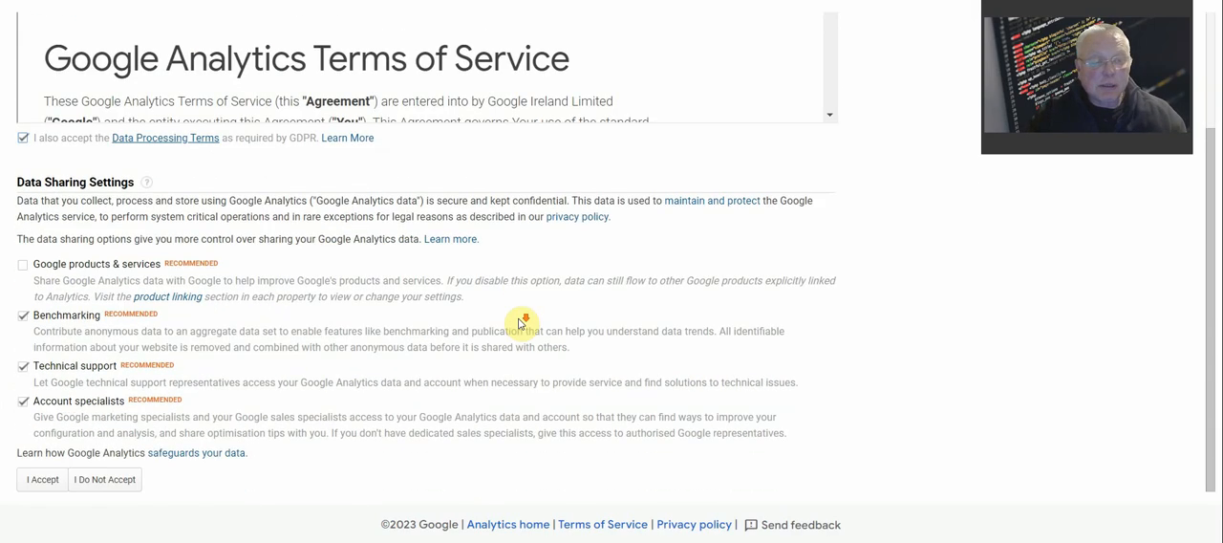
{"action": "left_click", "coordinate": [29, 481]}
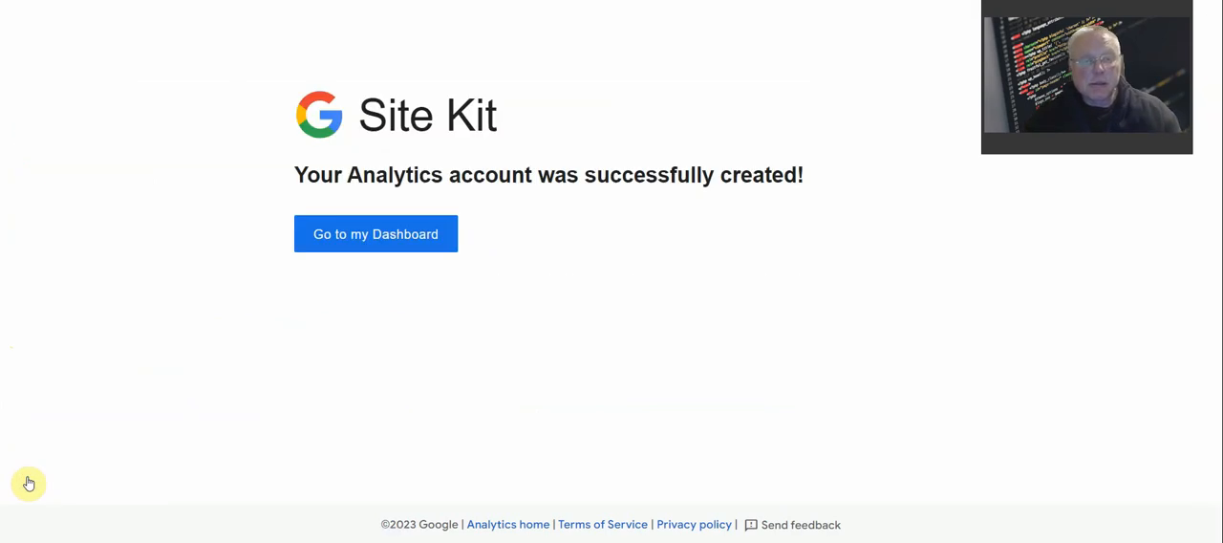
Go to the Site Kit dashboard and examine its audience traffic and search traffic sections
{"action": "left_click", "coordinate": [368, 230]}
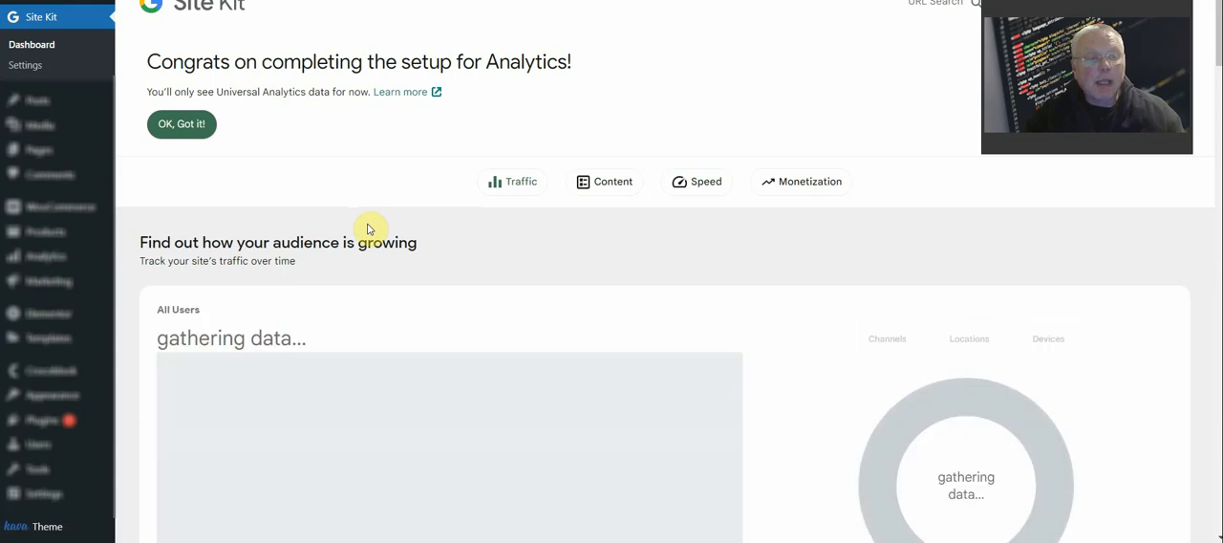
{"action": "scroll", "coordinate": [369, 230], "scroll_direction": "down", "scroll_amount": 3}
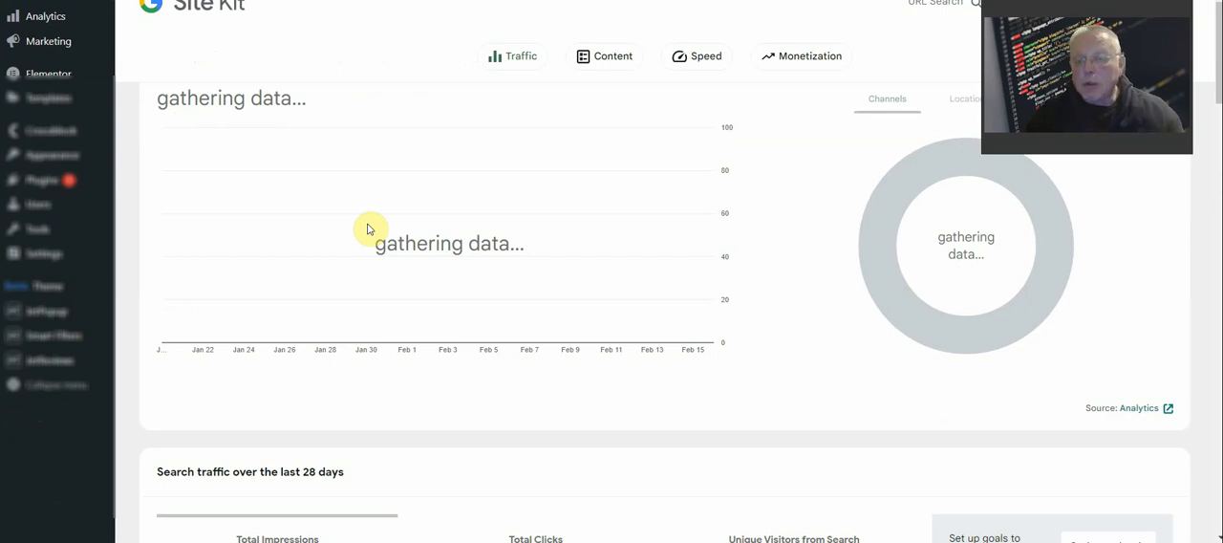
{"action": "scroll", "coordinate": [369, 230], "scroll_direction": "down", "scroll_amount": 5}
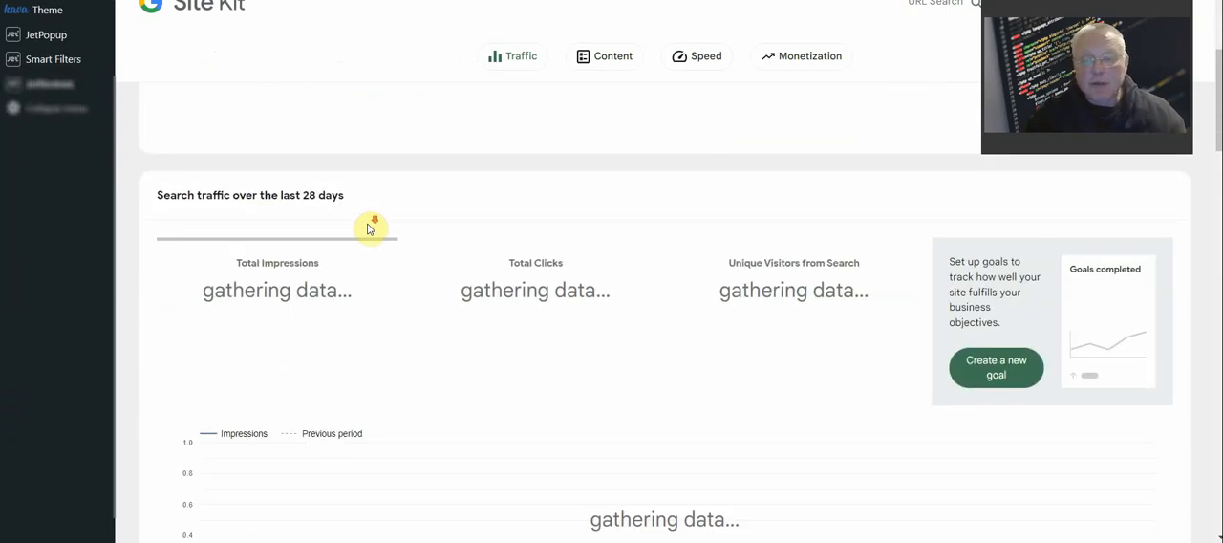
{"action": "scroll", "coordinate": [368, 231], "scroll_direction": "up", "scroll_amount": 2}
{"action": "scroll", "coordinate": [371, 229], "scroll_direction": "up", "scroll_amount": 3}
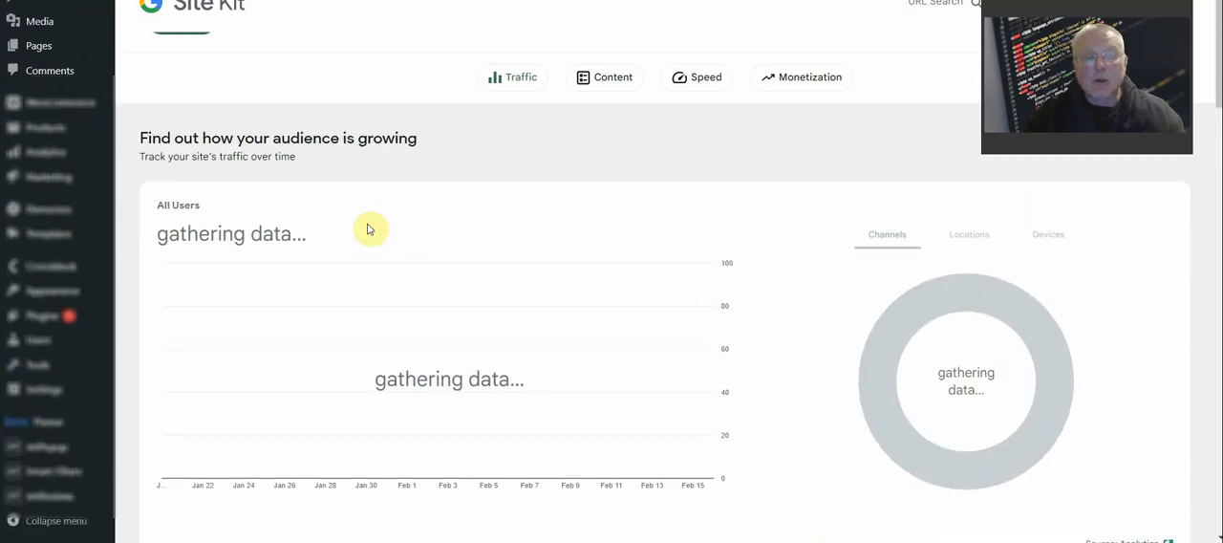
{"action": "scroll", "coordinate": [370, 229], "scroll_direction": "down", "scroll_amount": 2}
{"action": "scroll", "coordinate": [369, 229], "scroll_direction": "up", "scroll_amount": 2}
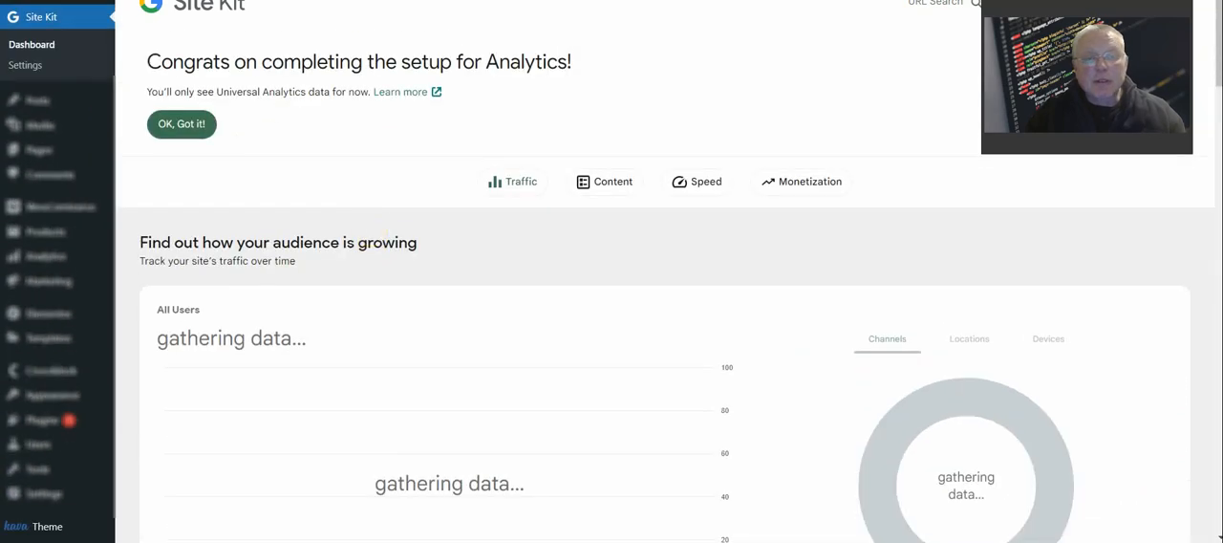